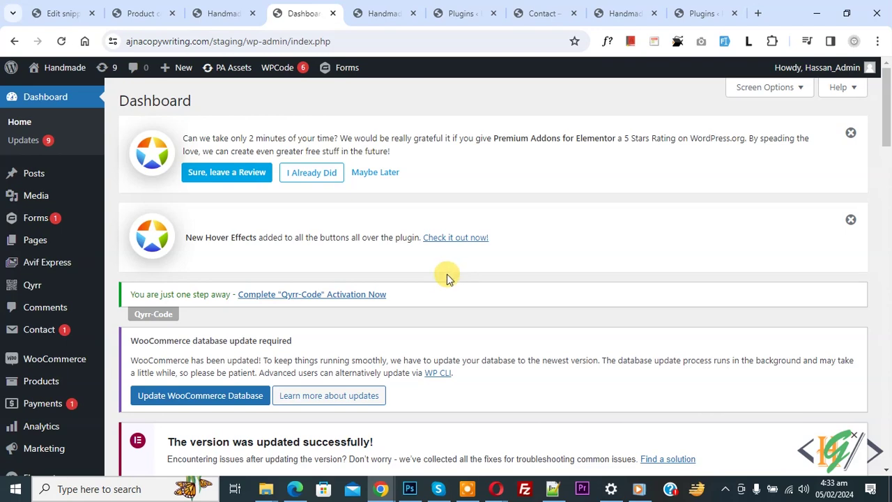
- Search the plugin directory for "Qyrr – simply and modern QR-Code creation" and view its plugin entry
{"action": "scroll", "coordinate": [288, 170], "scroll_direction": "down", "scroll_amount": 5}
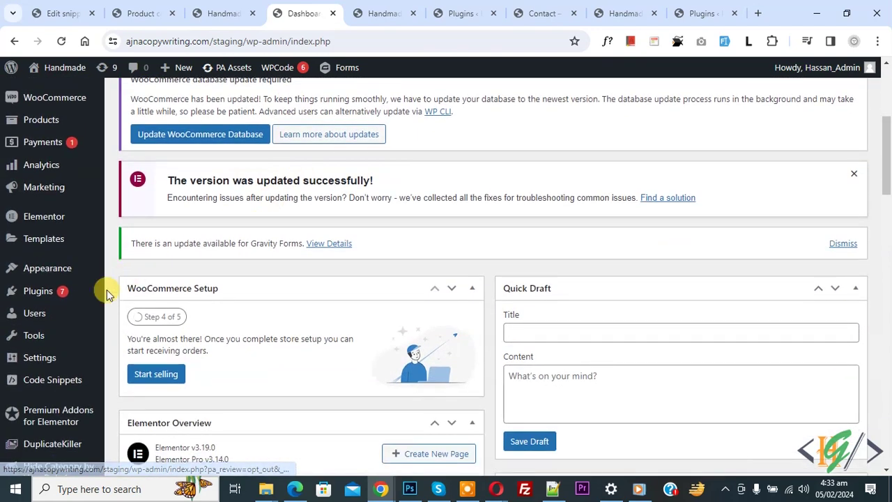
{"action": "mouse_move", "coordinate": [101, 291]}
{"action": "left_click", "coordinate": [159, 310]}
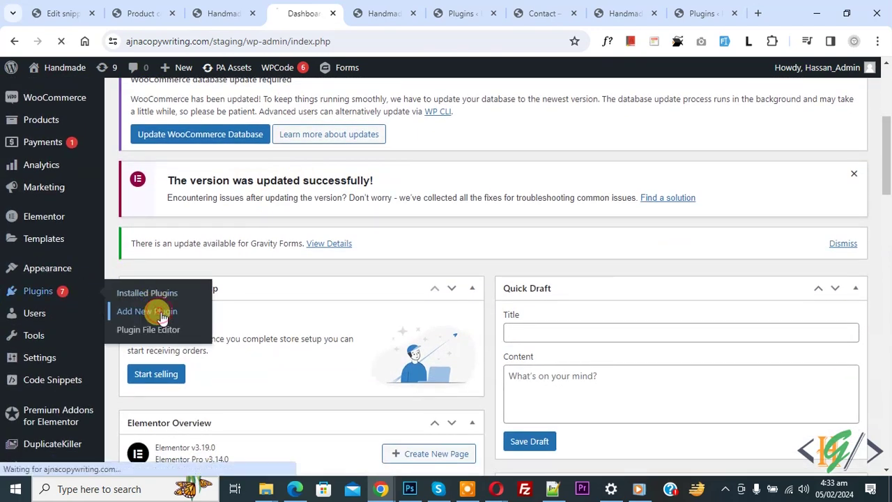
{"action": "left_click", "coordinate": [711, 345]}
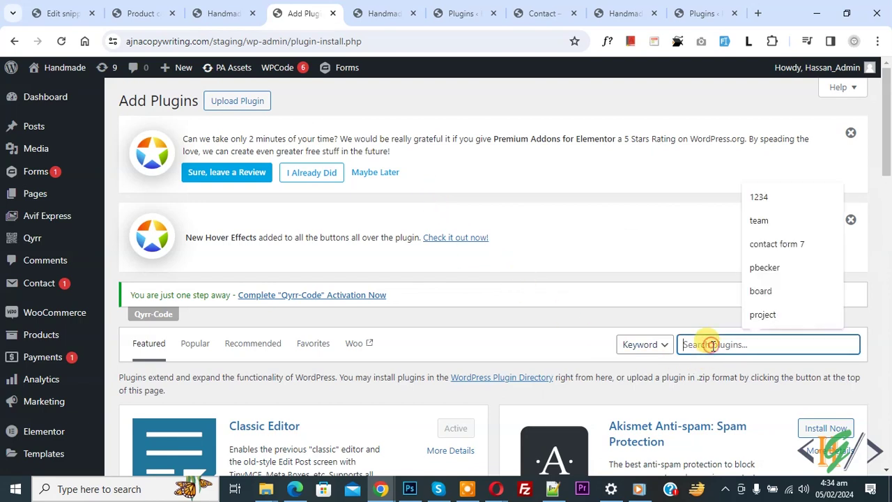
{"action": "key", "text": "ctrl+v"}
{"action": "left_click", "coordinate": [697, 286]}
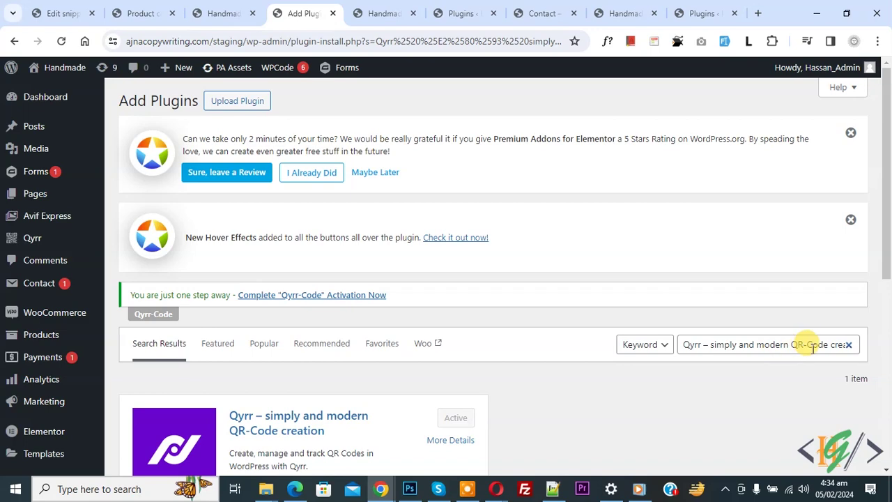
{"action": "scroll", "coordinate": [279, 424], "scroll_direction": "down", "scroll_amount": 2}
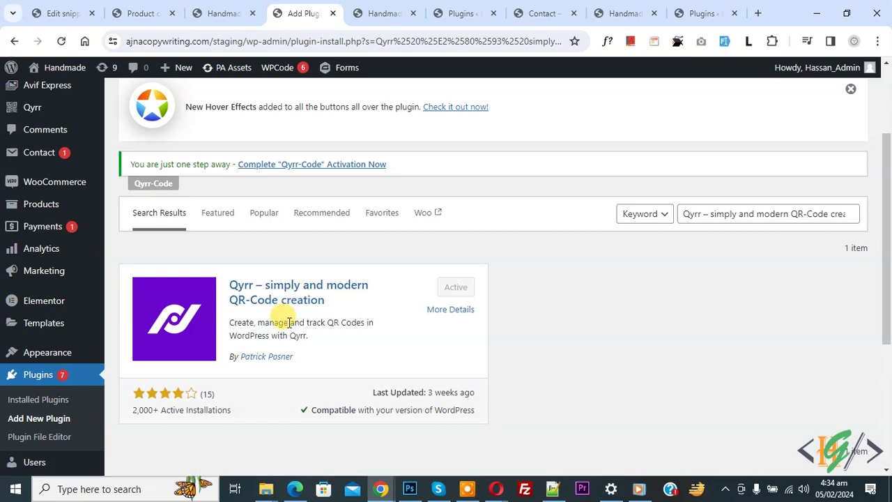
- Open Qyrr, skip the notification opt-in, and add a new QR code titled "page contact"
{"action": "left_click", "coordinate": [36, 114]}
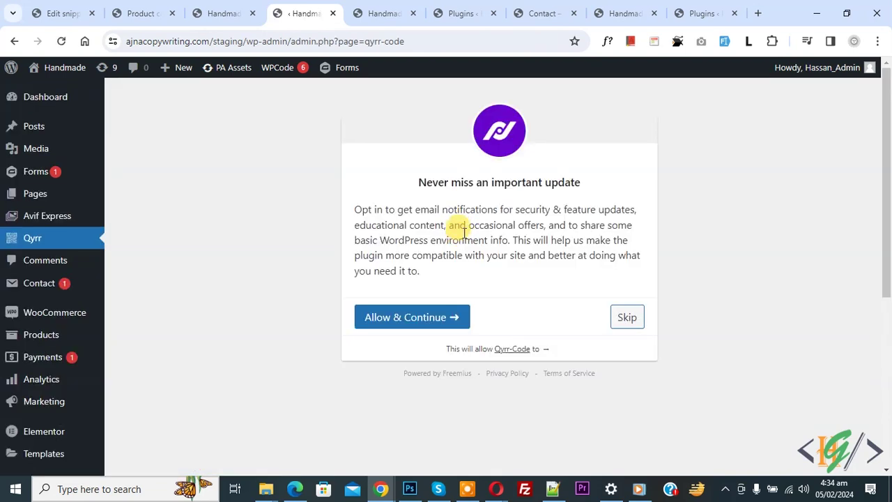
{"action": "left_click", "coordinate": [624, 318]}
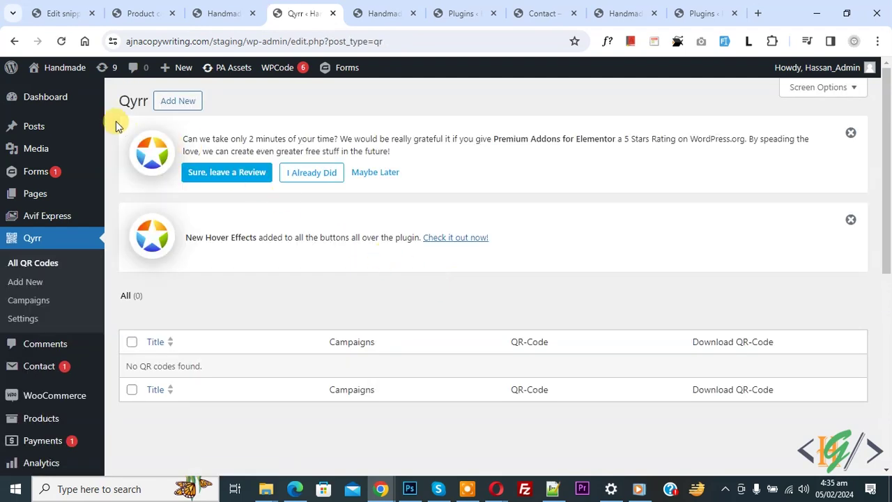
{"action": "left_click", "coordinate": [170, 104]}
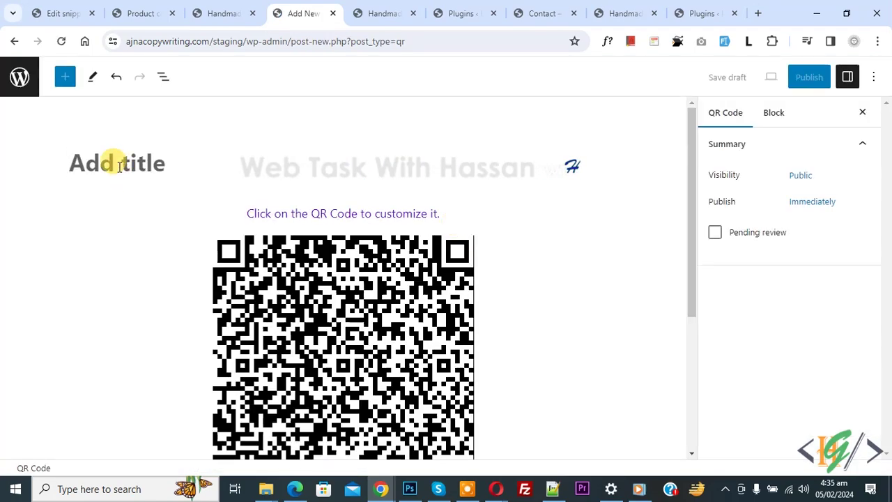
{"action": "left_click", "coordinate": [119, 167]}
{"action": "type", "text": "page contact"}
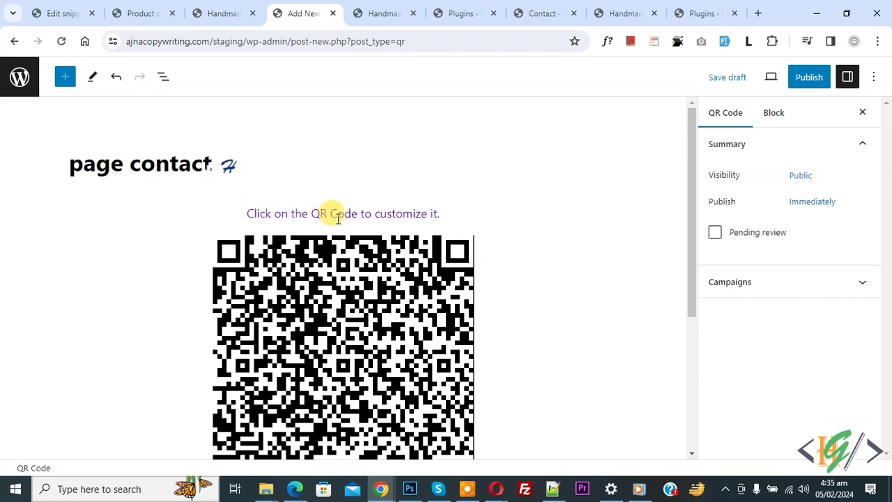
- Select the QR code block and choose Post/Page as its source type
{"action": "left_click", "coordinate": [384, 278]}
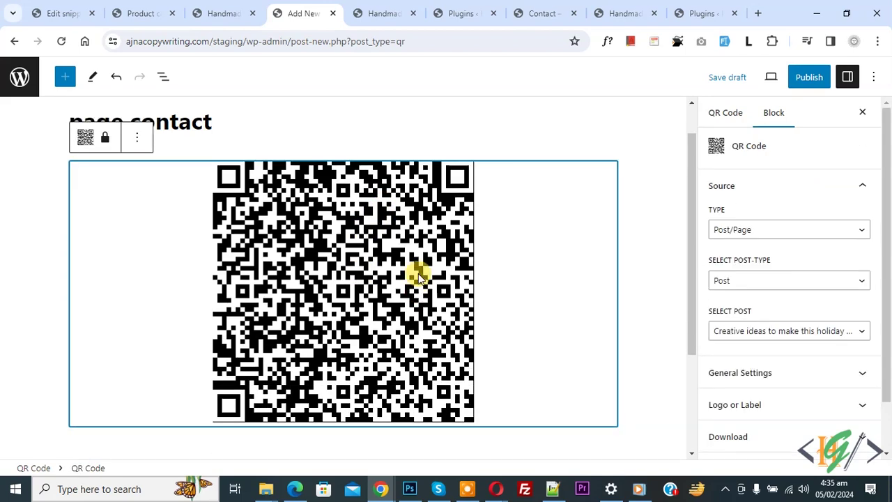
{"action": "left_click", "coordinate": [727, 118]}
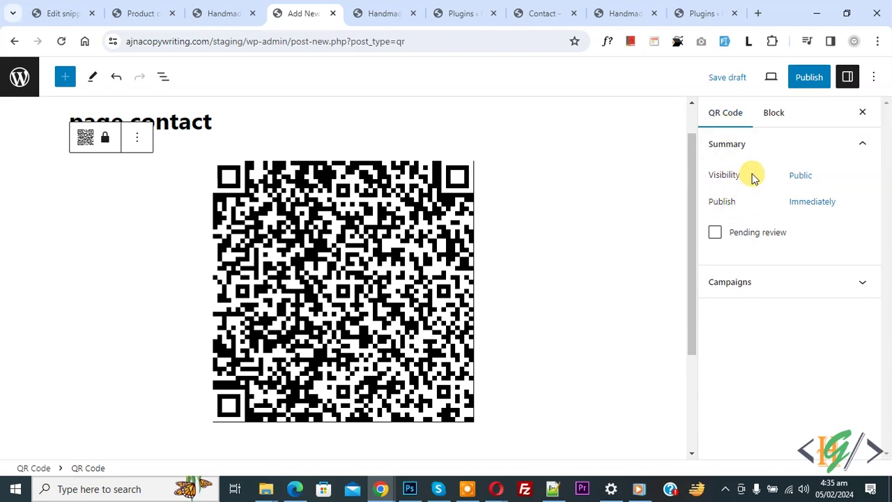
{"action": "left_click", "coordinate": [774, 115]}
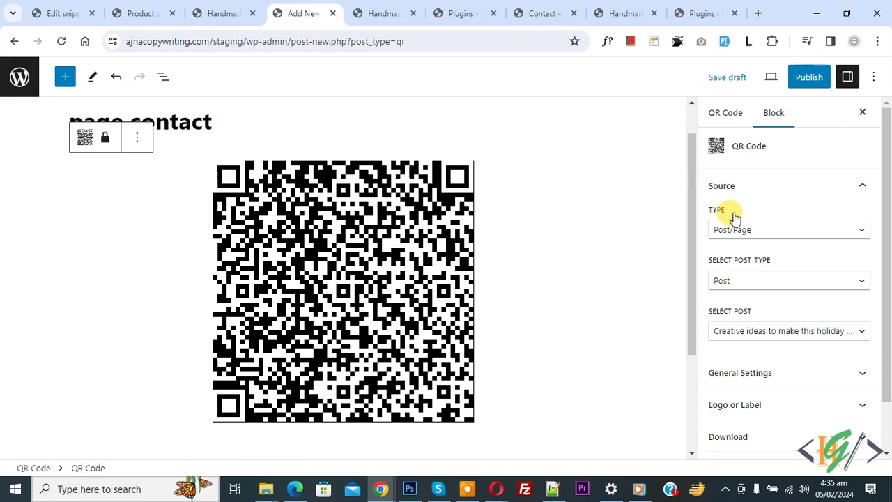
{"action": "left_click", "coordinate": [784, 230]}
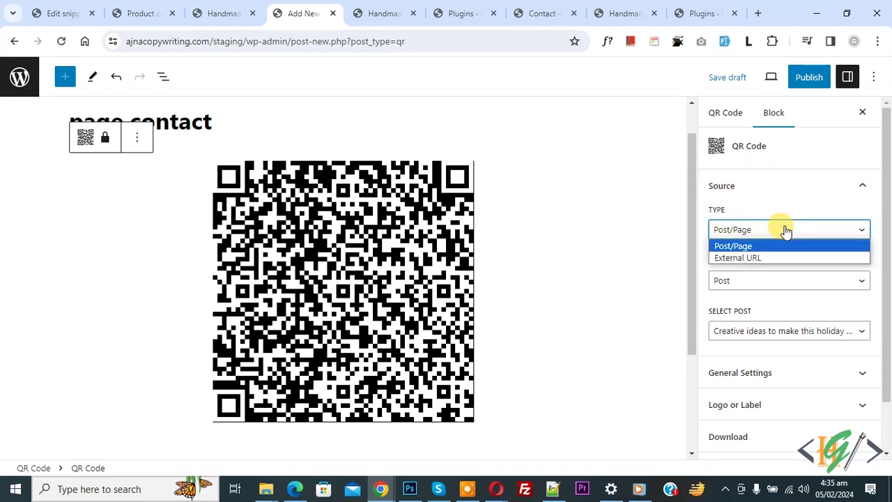
{"action": "left_click", "coordinate": [736, 247]}
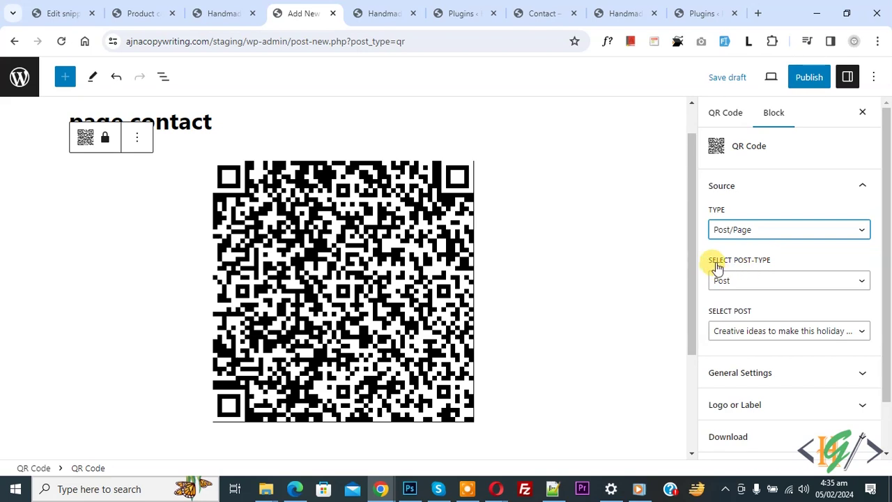
- Set the QR code source's post type to Page and select the Contact page as its target
{"action": "left_click", "coordinate": [765, 283]}
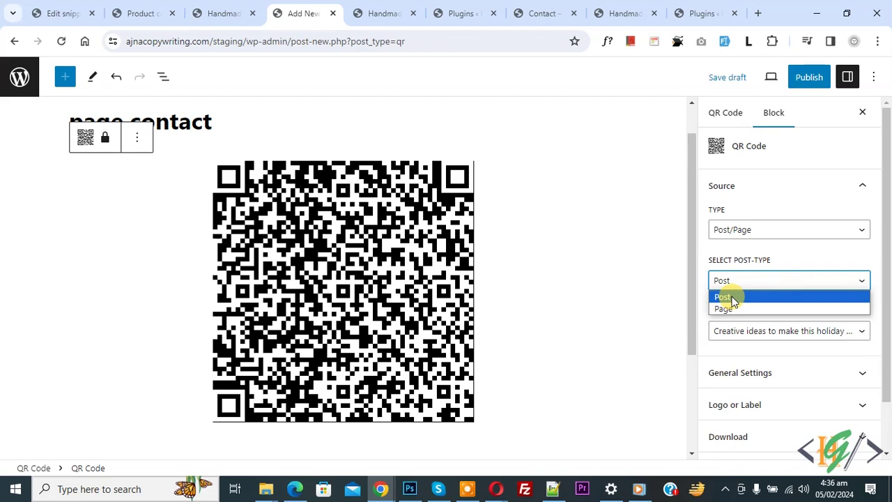
{"action": "left_click", "coordinate": [732, 300]}
{"action": "left_click", "coordinate": [759, 334]}
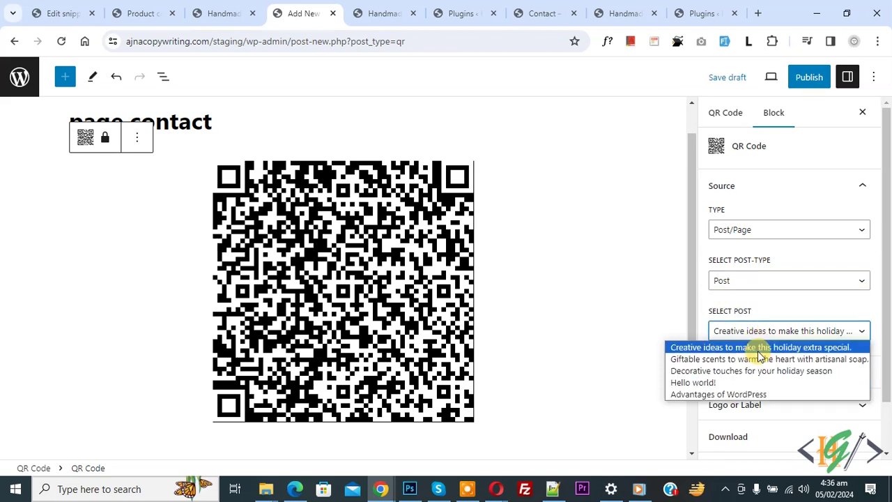
{"action": "left_click", "coordinate": [744, 282]}
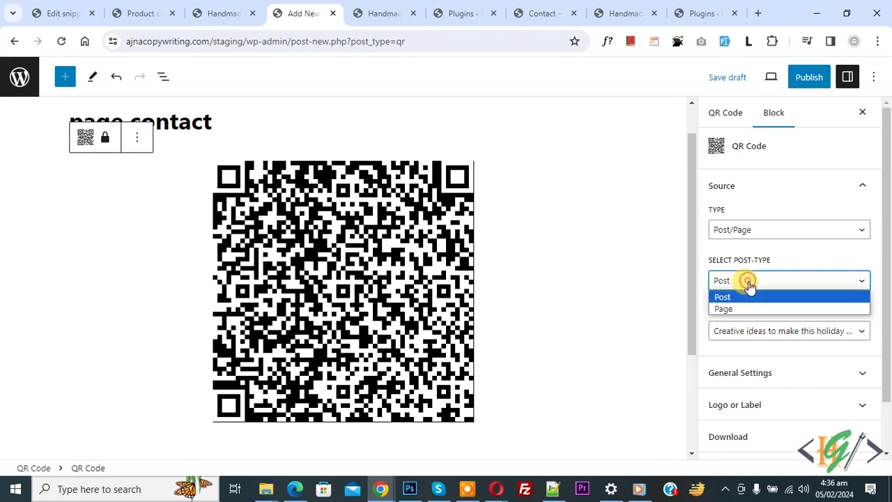
{"action": "left_click", "coordinate": [747, 308]}
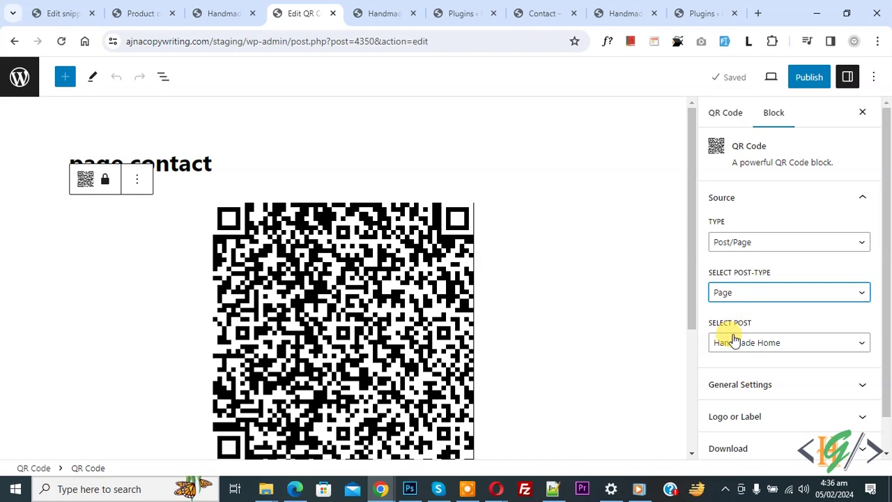
{"action": "left_click", "coordinate": [783, 342]}
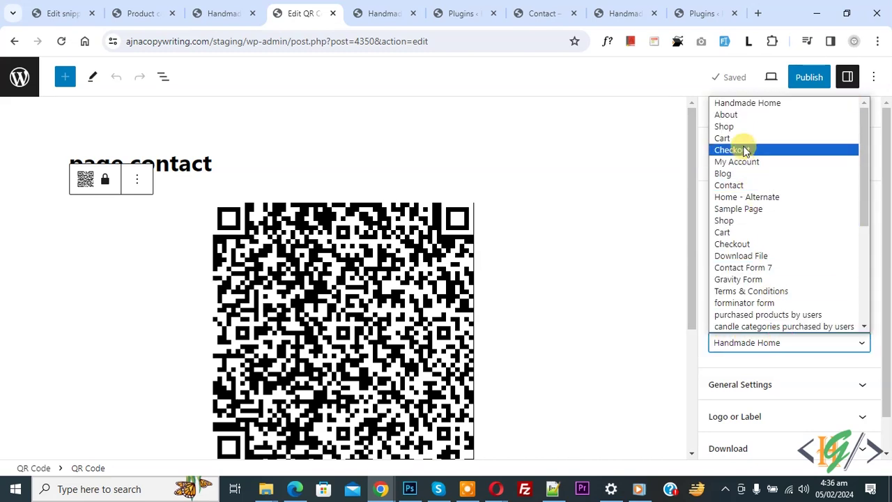
{"action": "left_click", "coordinate": [737, 186]}
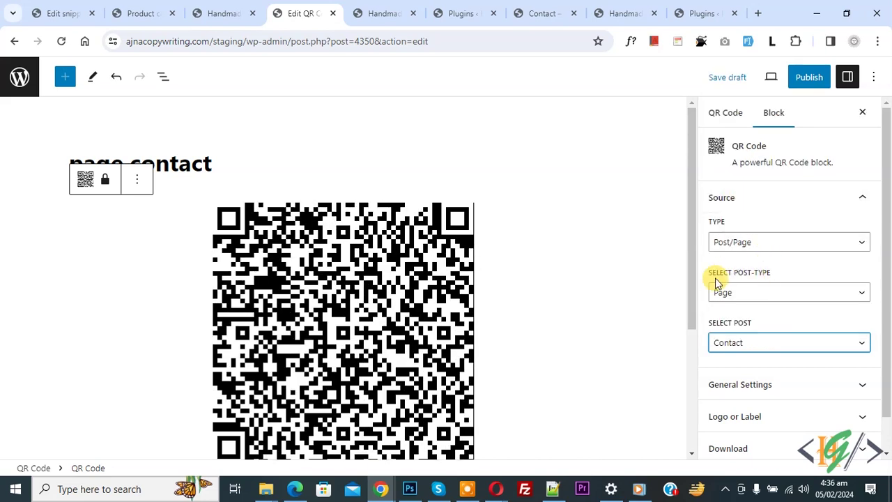
- In the block's general settings, set the QR code's background color to black and its fill color to white
{"action": "scroll", "coordinate": [792, 297], "scroll_direction": "down", "scroll_amount": 1}
{"action": "left_click", "coordinate": [770, 354]}
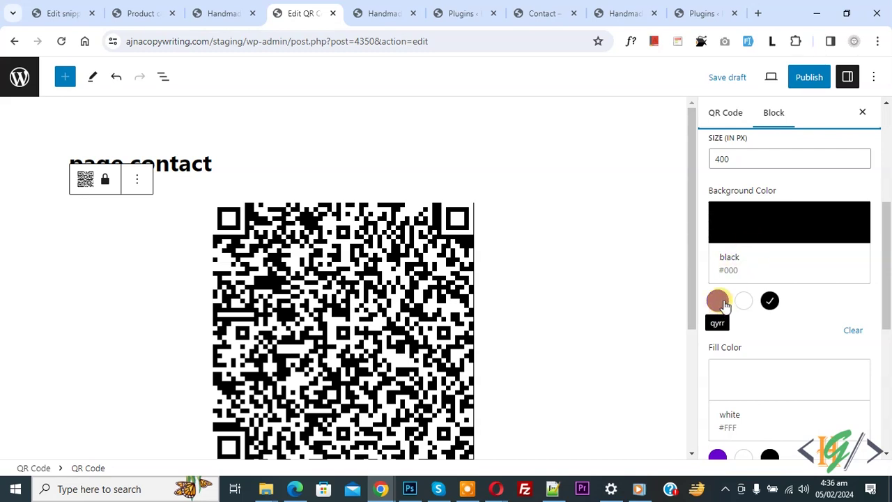
{"action": "left_click", "coordinate": [722, 302]}
{"action": "left_click", "coordinate": [769, 300]}
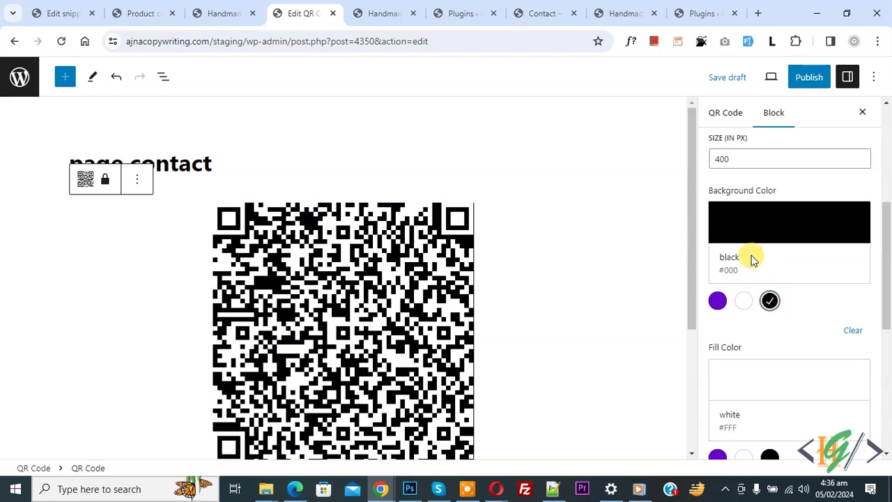
{"action": "scroll", "coordinate": [753, 262], "scroll_direction": "down", "scroll_amount": 2}
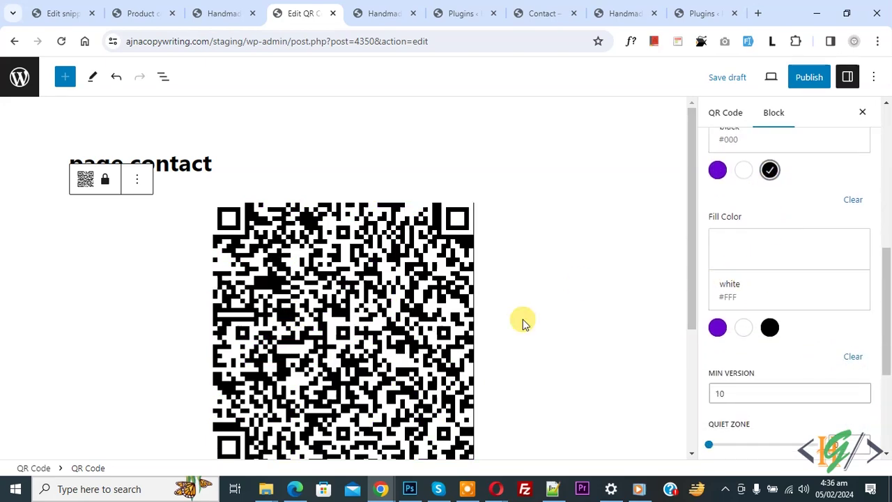
{"action": "left_click", "coordinate": [767, 326]}
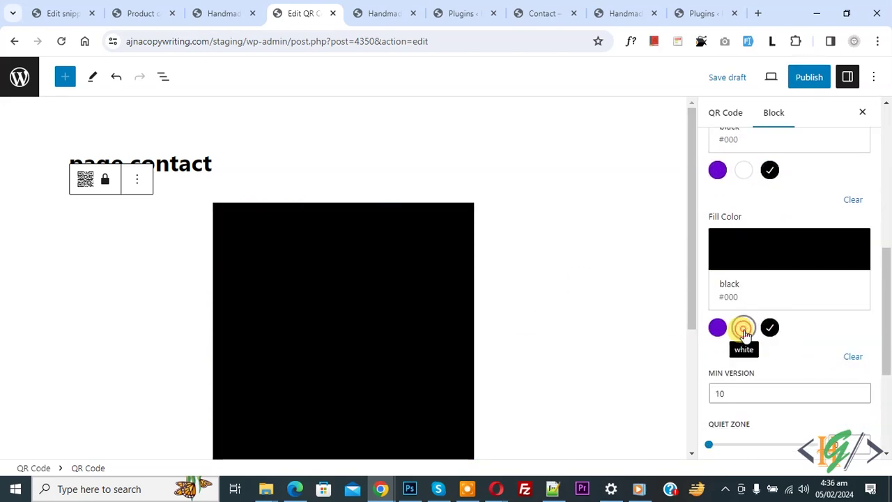
{"action": "left_click", "coordinate": [744, 326]}
- Set the QR code's minimum version to 9
{"action": "scroll", "coordinate": [750, 253], "scroll_direction": "down", "scroll_amount": 2}
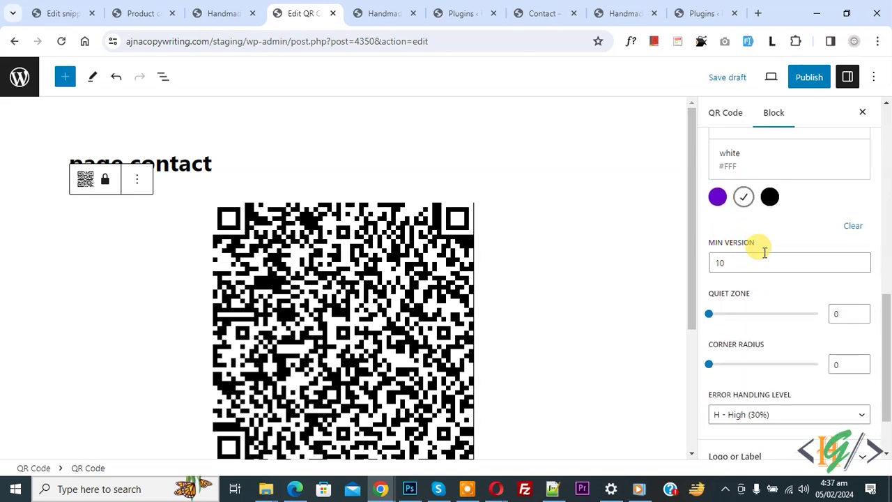
{"action": "left_click", "coordinate": [861, 261]}
{"action": "left_click", "coordinate": [862, 267]}
{"action": "left_click", "coordinate": [862, 267]}
{"action": "left_click", "coordinate": [861, 260]}
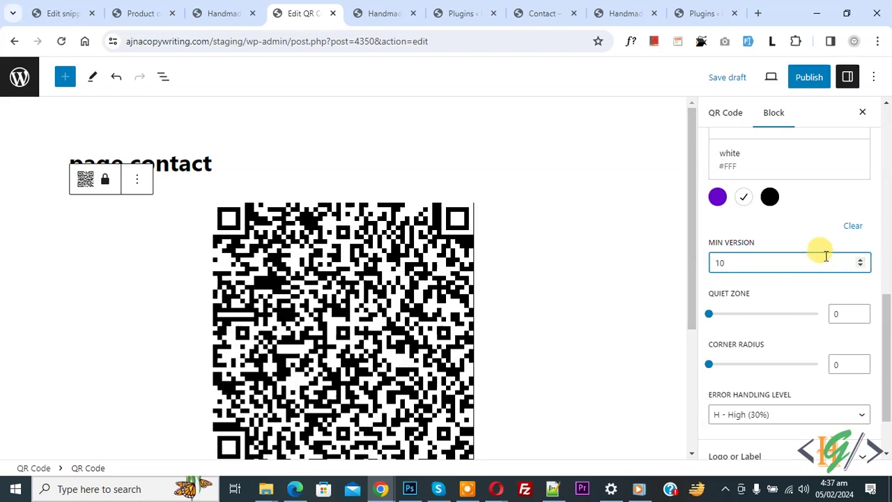
{"action": "scroll", "coordinate": [761, 268], "scroll_direction": "down", "scroll_amount": 1}
{"action": "scroll", "coordinate": [760, 268], "scroll_direction": "down", "scroll_amount": 1}
- Set the QR code's quiet zone to 1, declining the site reload
{"action": "left_click_drag", "start_coordinate": [709, 251], "coordinate": [740, 255]}
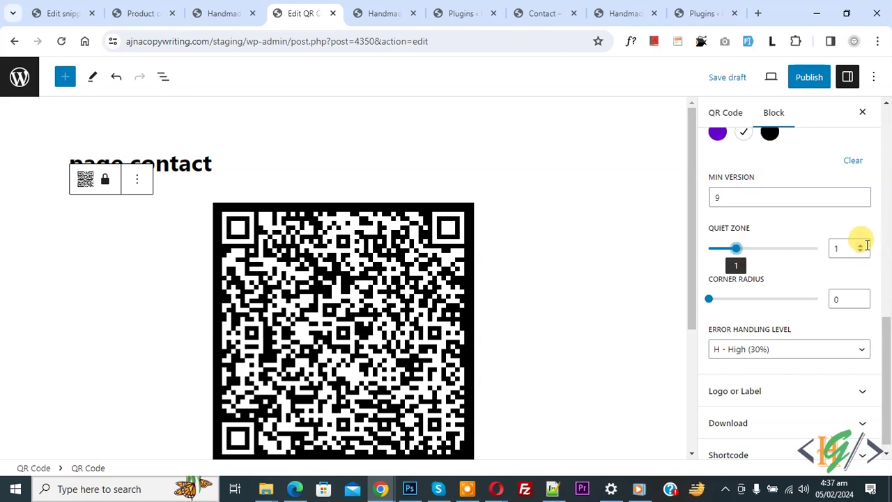
{"action": "left_click", "coordinate": [816, 250]}
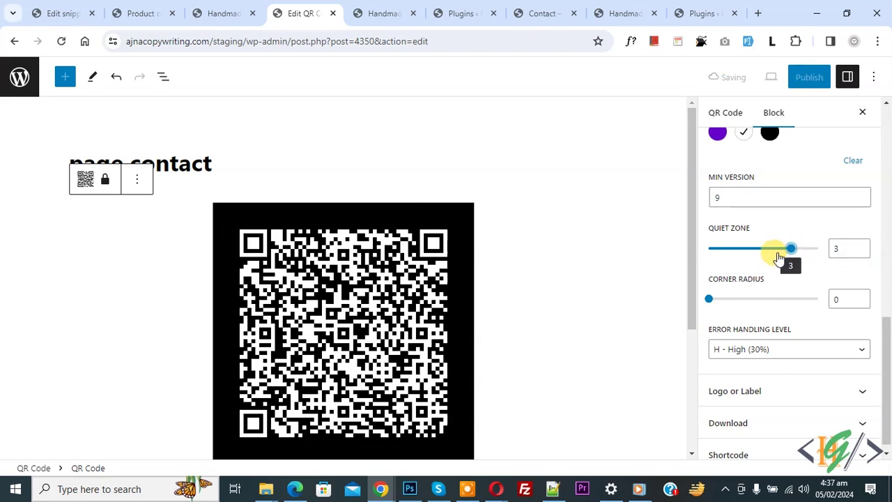
{"action": "left_click_drag", "start_coordinate": [777, 254], "coordinate": [762, 252]}
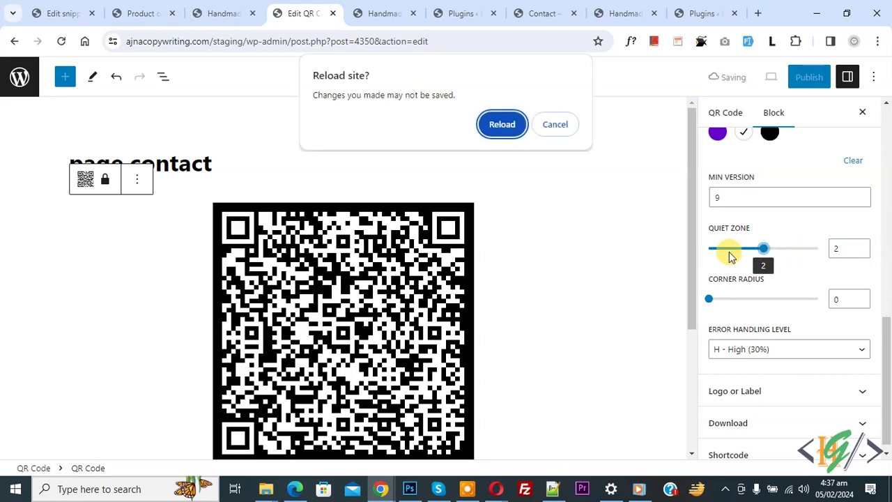
{"action": "left_click", "coordinate": [556, 125]}
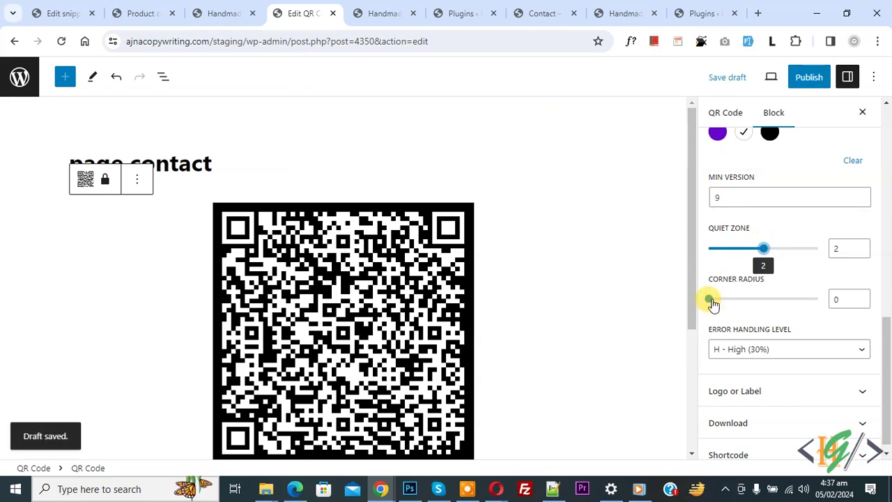
{"action": "left_click", "coordinate": [744, 248]}
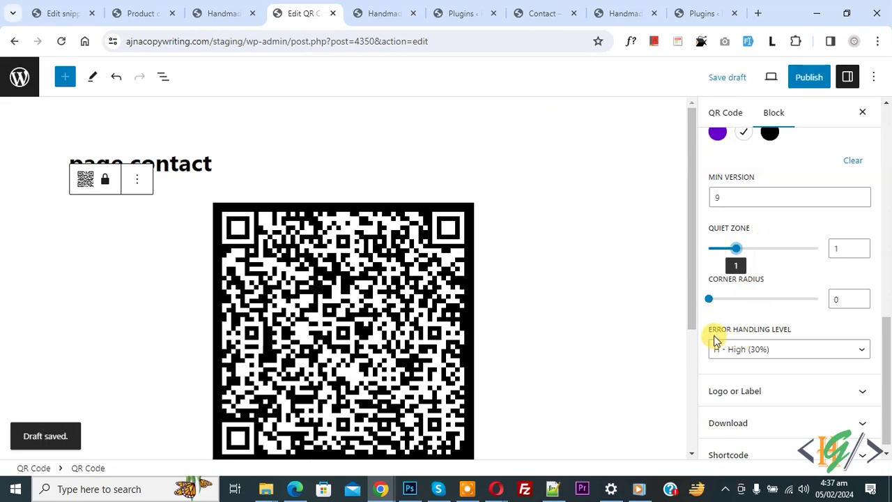
- Choose H - High (30%) as the QR code's error handling level
{"action": "left_click", "coordinate": [783, 349]}
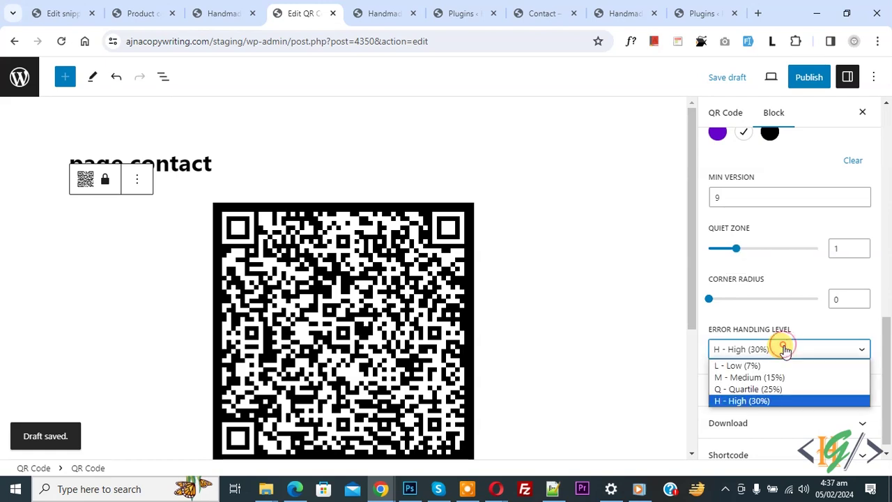
{"action": "left_click", "coordinate": [776, 401]}
{"action": "scroll", "coordinate": [767, 341], "scroll_direction": "down", "scroll_amount": 1}
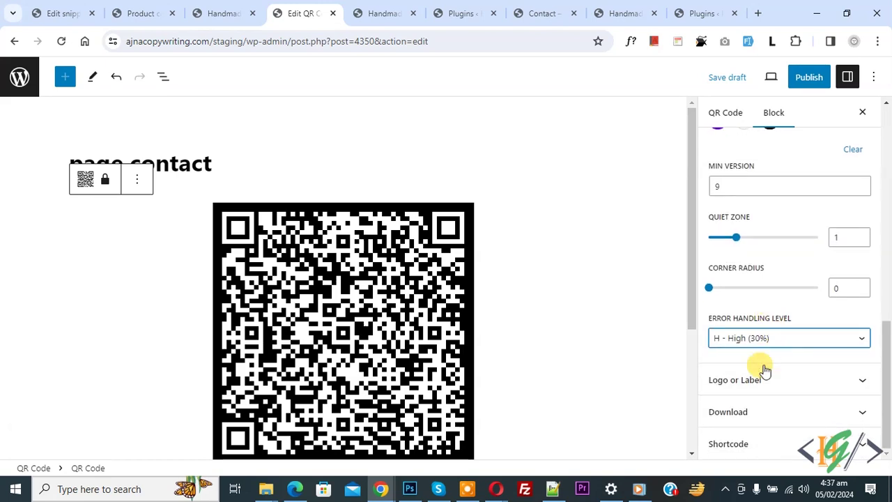
- Set the QR code's label text to "contact page" in the Logo or Label settings
{"action": "left_click", "coordinate": [758, 382]}
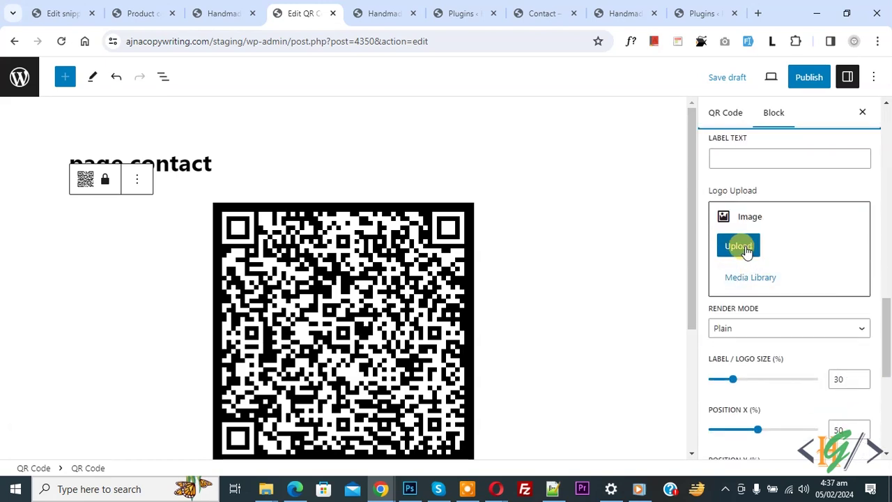
{"action": "left_click", "coordinate": [726, 157]}
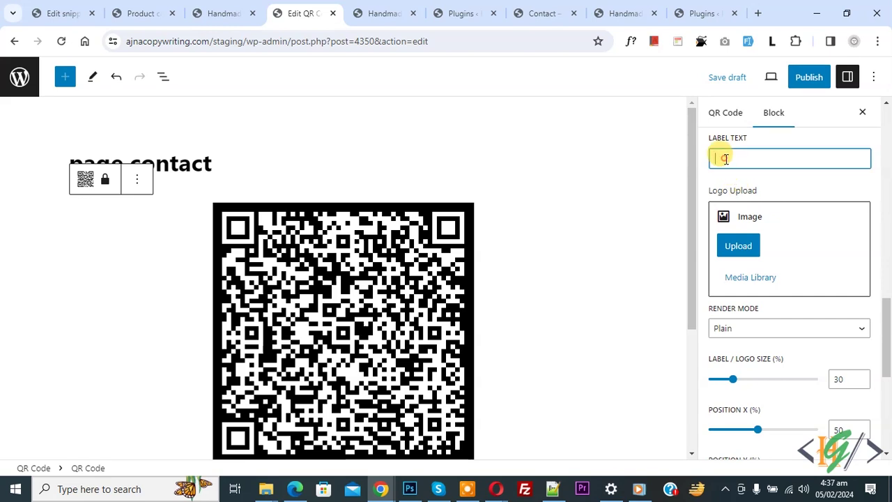
{"action": "type", "text": "contact page"}
{"action": "left_click", "coordinate": [742, 249]}
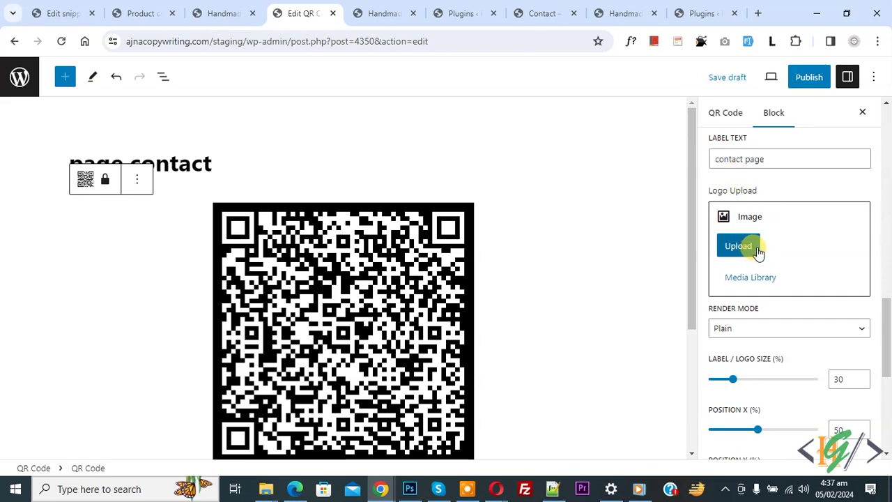
- Review the label's render mode, size, position, font and font color options, keeping the Plain render mode
{"action": "left_click", "coordinate": [754, 331]}
{"action": "left_click", "coordinate": [758, 332]}
{"action": "scroll", "coordinate": [757, 327], "scroll_direction": "down", "scroll_amount": 2}
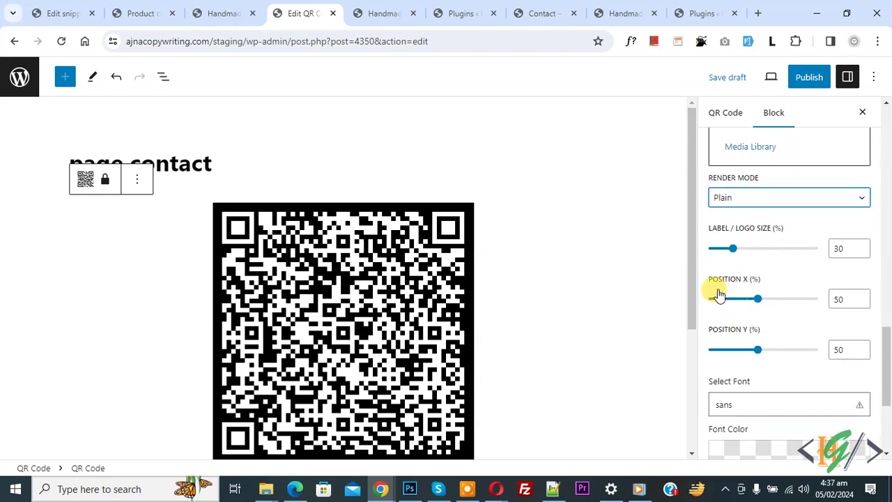
{"action": "scroll", "coordinate": [743, 330], "scroll_direction": "down", "scroll_amount": 2}
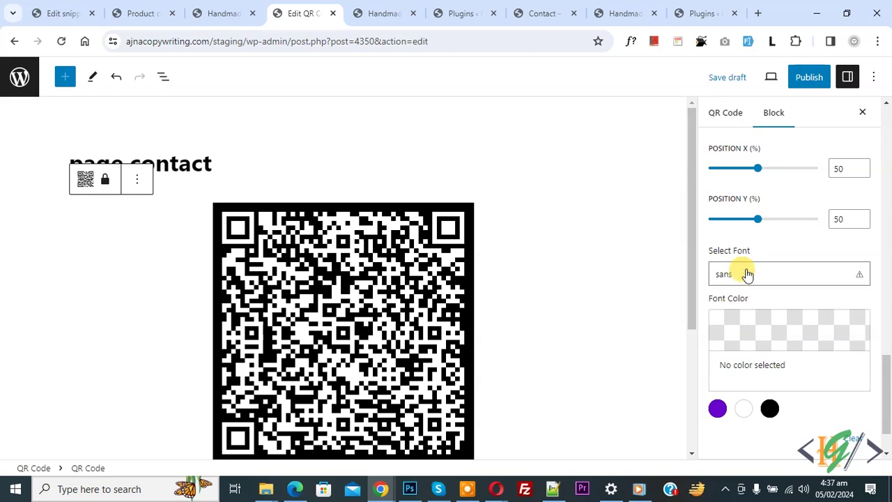
{"action": "scroll", "coordinate": [749, 274], "scroll_direction": "down", "scroll_amount": 1}
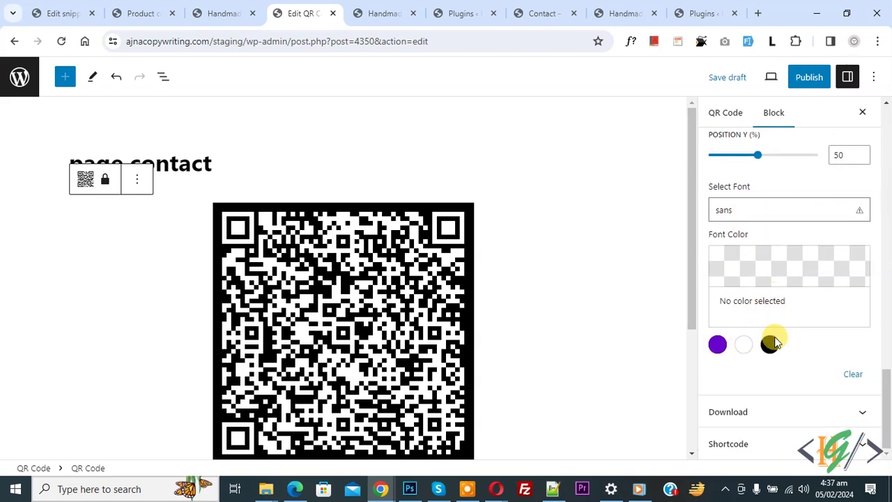
- Review the QR code's download format choices, keeping PNG, and display its shortcode
{"action": "left_click", "coordinate": [761, 414]}
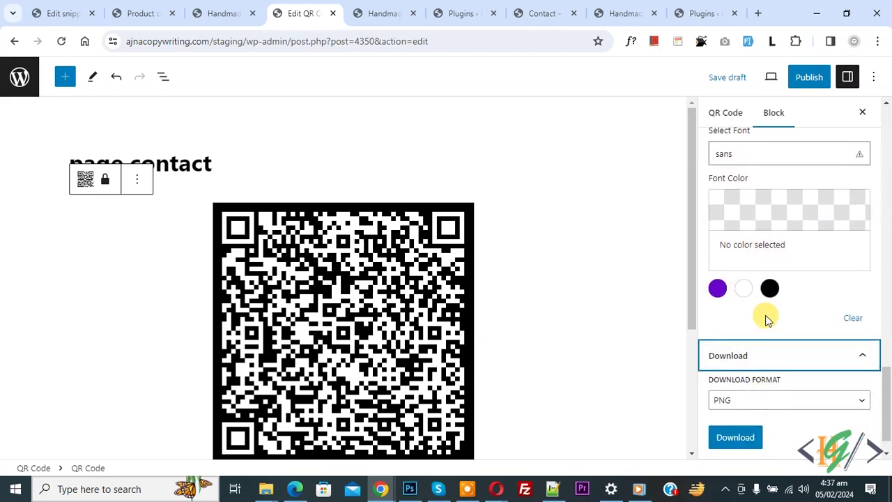
{"action": "left_click", "coordinate": [768, 399]}
{"action": "left_click", "coordinate": [773, 401]}
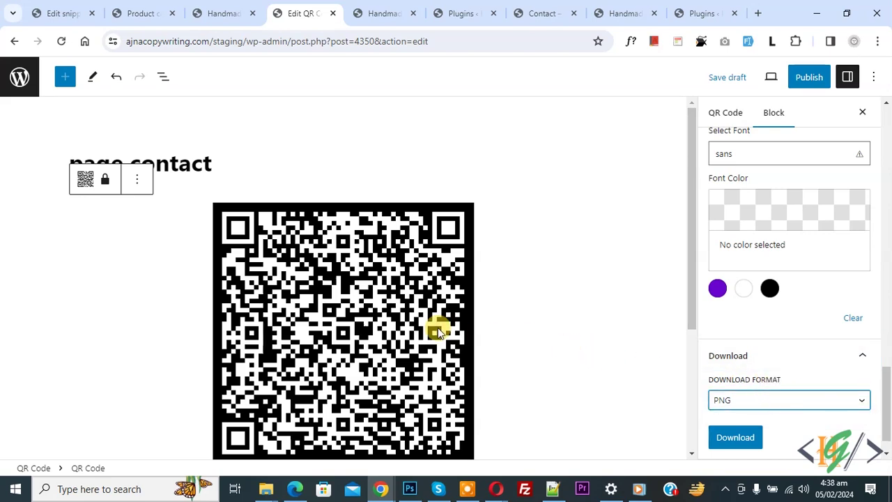
{"action": "scroll", "coordinate": [788, 390], "scroll_direction": "down", "scroll_amount": 1}
{"action": "left_click", "coordinate": [753, 442]}
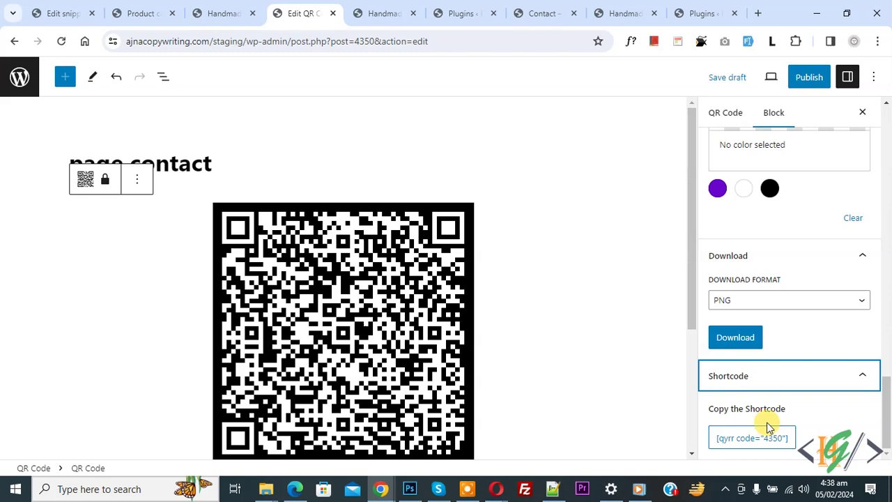
- Publish the QR code and check the "page contact" entry in the list of all QR codes
{"action": "left_click", "coordinate": [805, 76]}
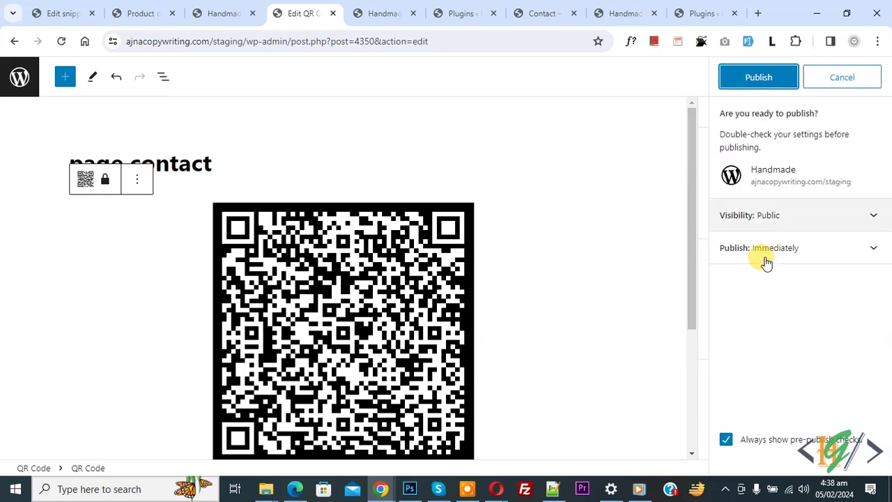
{"action": "left_click", "coordinate": [753, 78]}
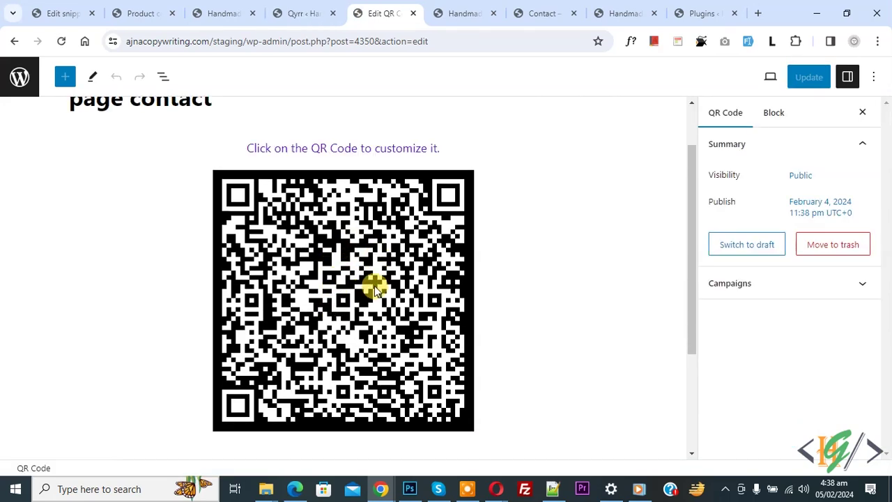
{"action": "left_click", "coordinate": [292, 12]}
{"action": "scroll", "coordinate": [349, 271], "scroll_direction": "down", "scroll_amount": 2}
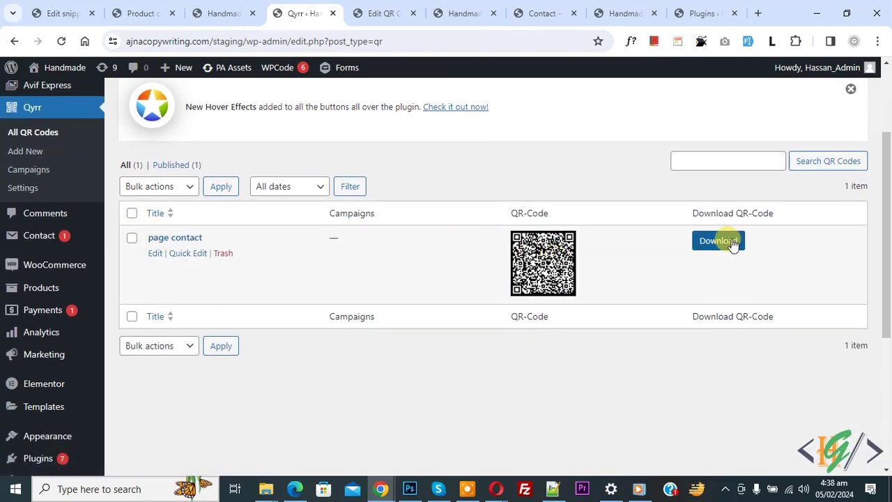
- Return to the QR code editor and open the link scanned from the code with the phone camera
{"action": "left_click", "coordinate": [388, 14]}
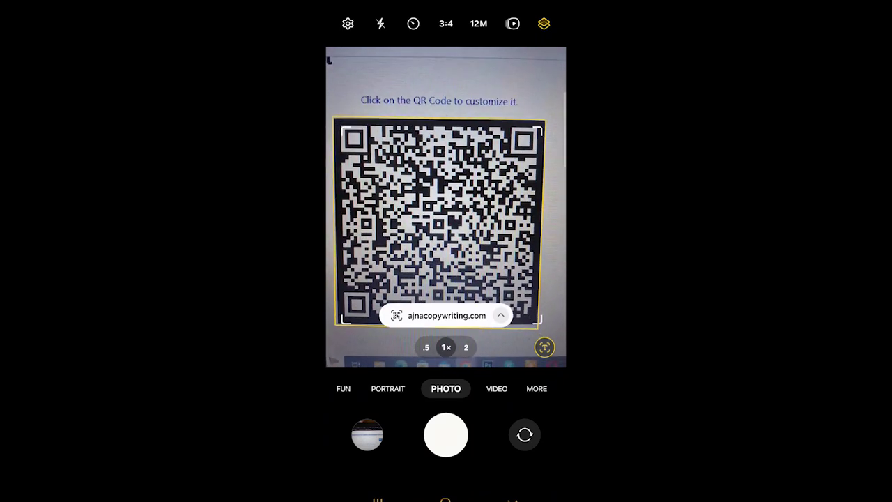
{"action": "left_click", "coordinate": [446, 315]}
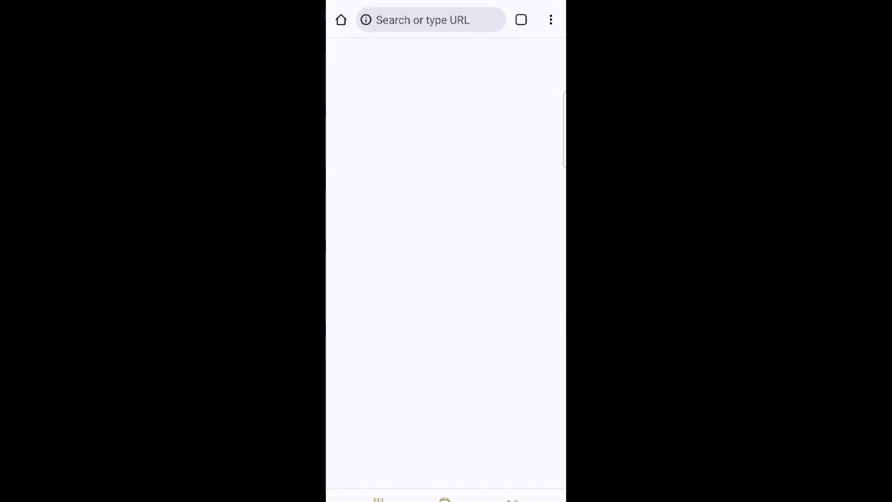